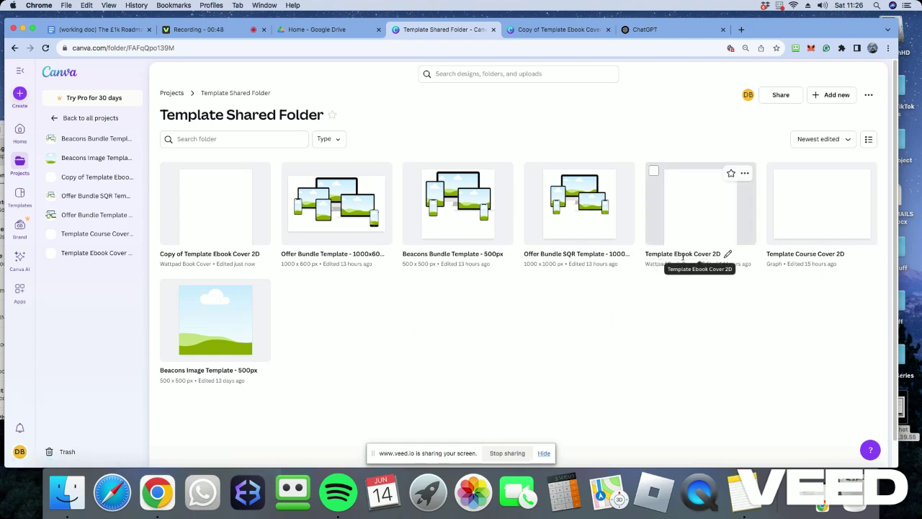
Apply the brown "Become a Social Media Influencer" template from the digital marketing ebook results to the Copy of Template Ebook Cover 2D design.
{"action": "left_click", "coordinate": [745, 172]}
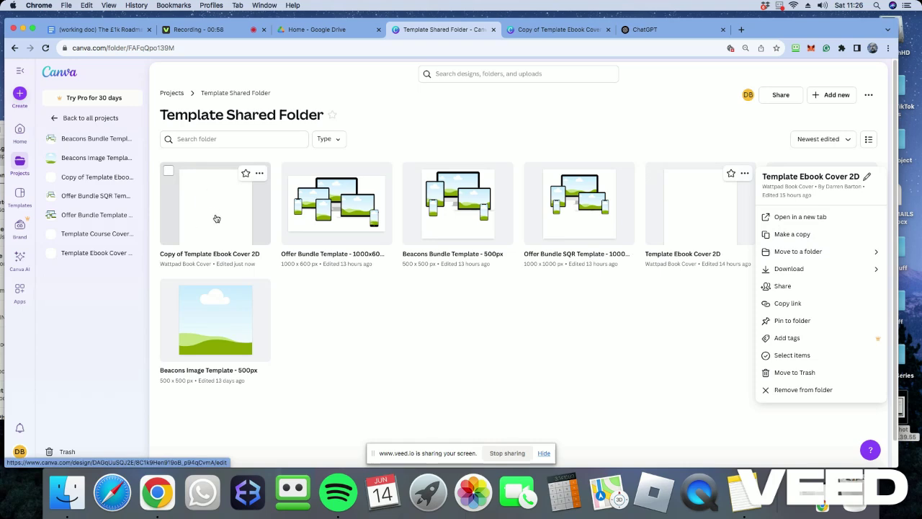
{"action": "left_click", "coordinate": [566, 30]}
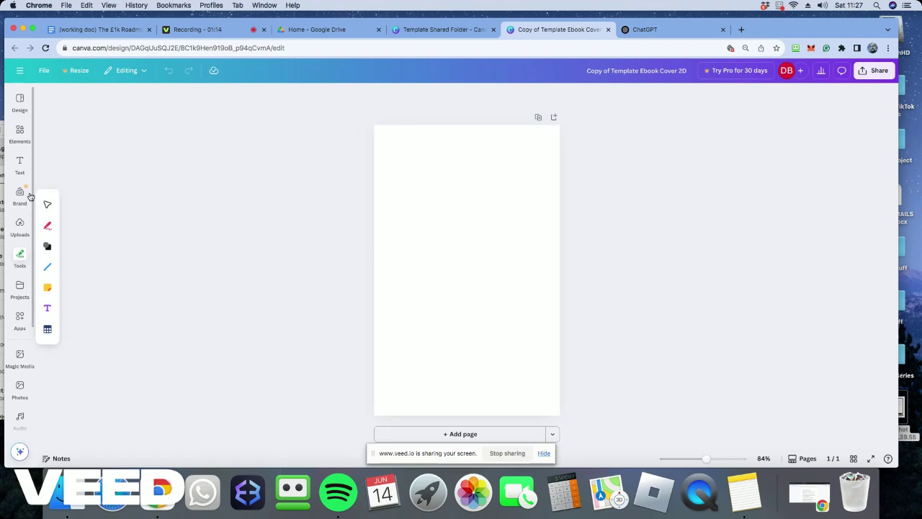
{"action": "left_click", "coordinate": [20, 101]}
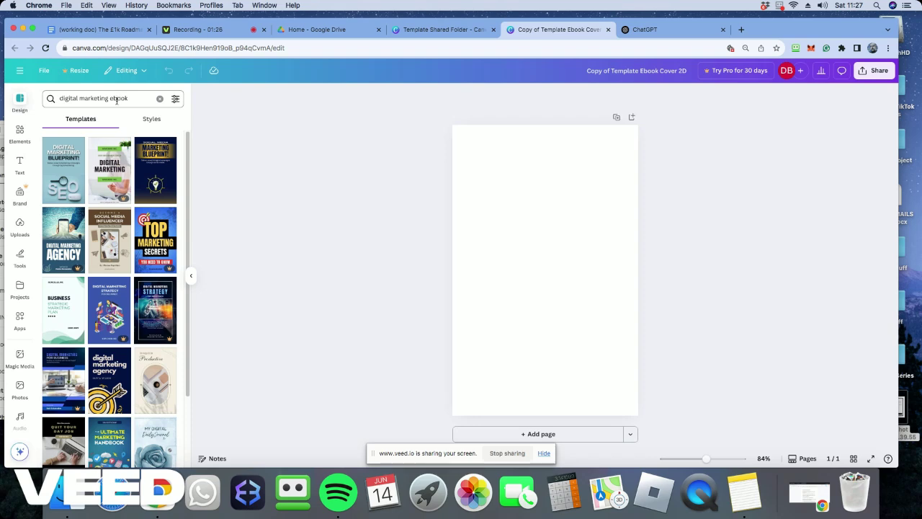
{"action": "scroll", "coordinate": [139, 324], "scroll_direction": "down", "scroll_amount": 1}
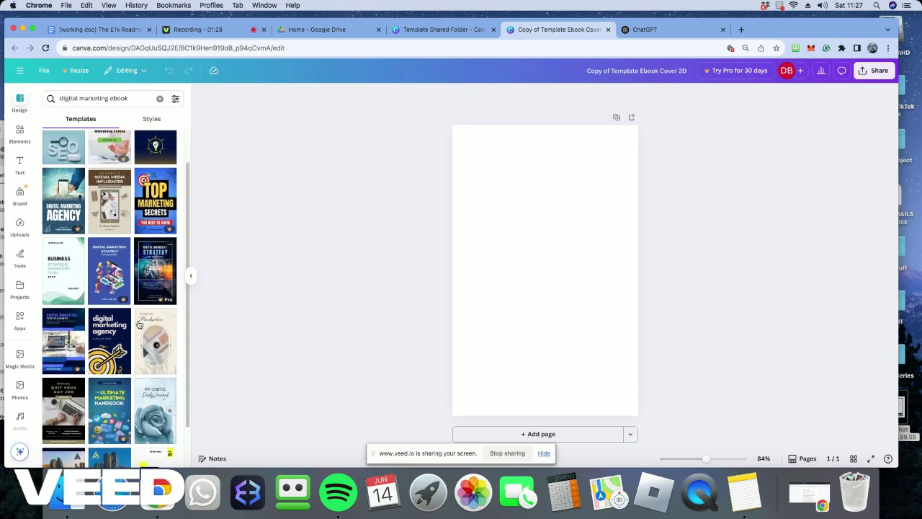
{"action": "scroll", "coordinate": [139, 324], "scroll_direction": "down", "scroll_amount": 10}
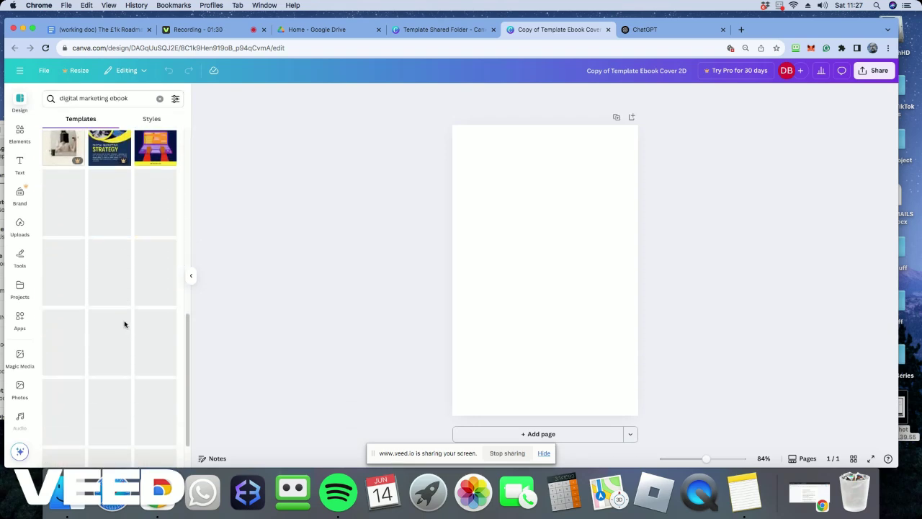
{"action": "scroll", "coordinate": [124, 324], "scroll_direction": "up", "scroll_amount": 10}
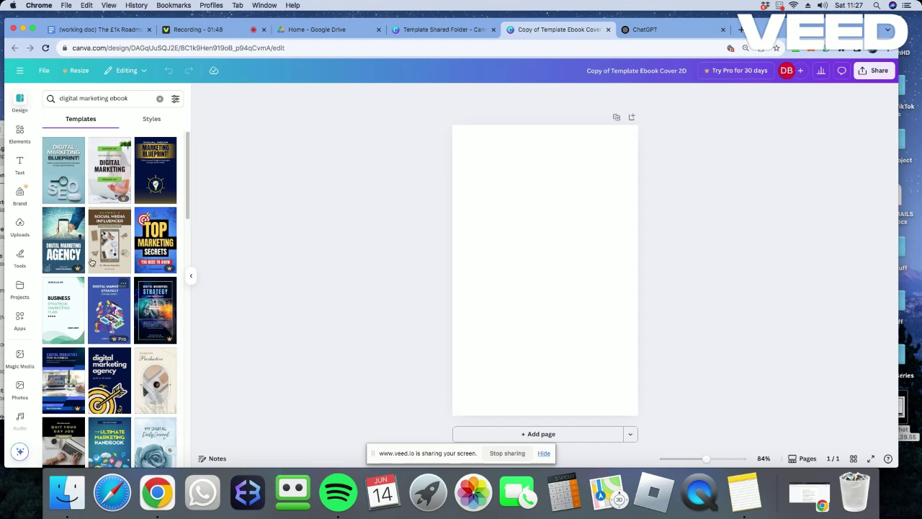
{"action": "left_click", "coordinate": [109, 242]}
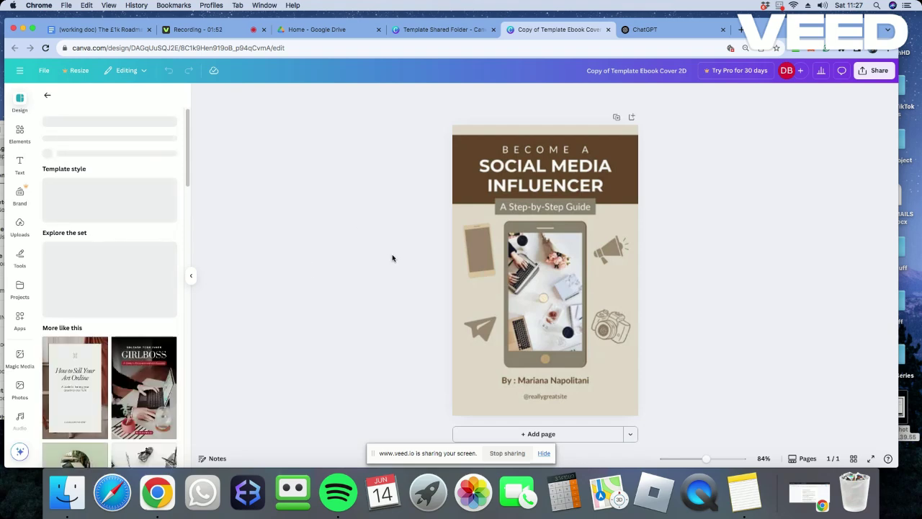
{"action": "left_click", "coordinate": [490, 375]}
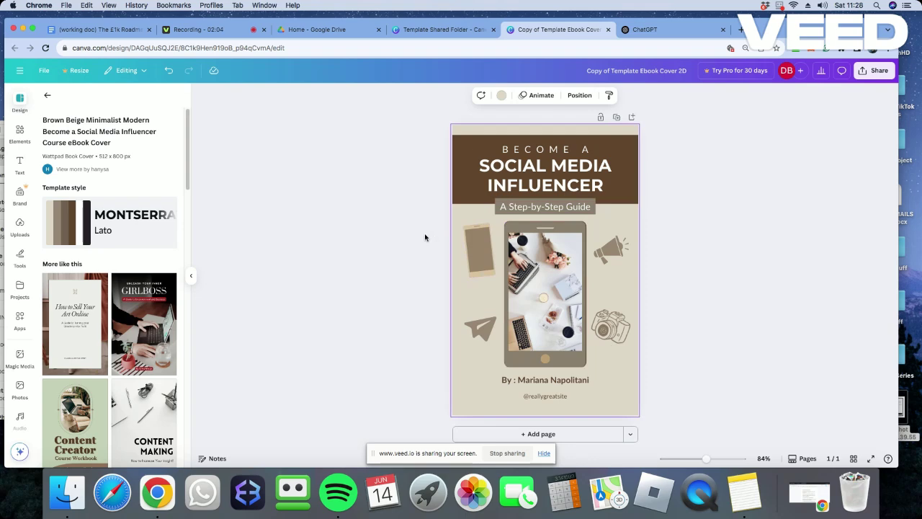
{"action": "left_click", "coordinate": [193, 279]}
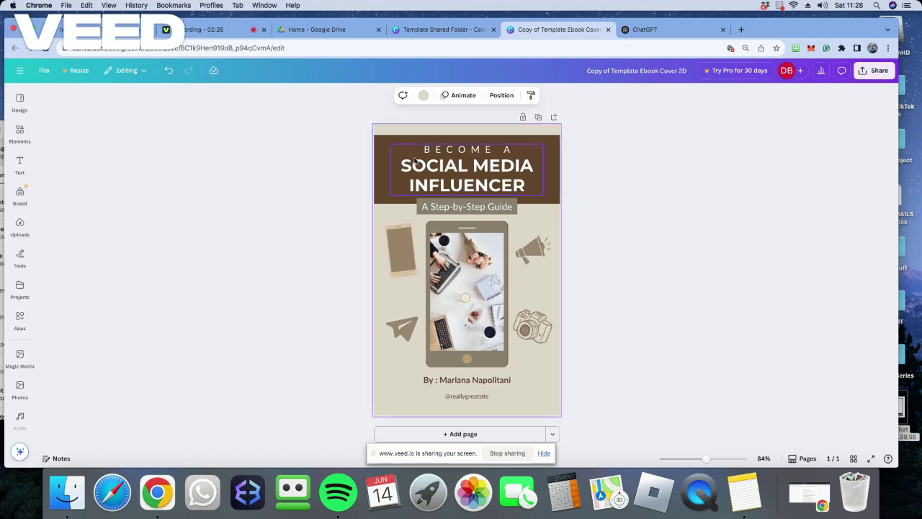
Replace the cover's main title "Social Media Influencer" with "DIGITAL MARKETING BLUEPRINT".
{"action": "left_click", "coordinate": [451, 165]}
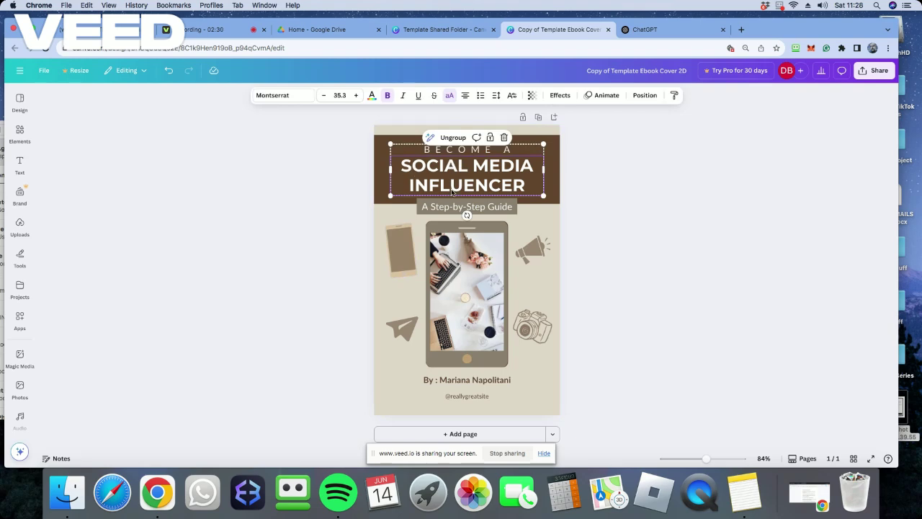
{"action": "double_click", "coordinate": [489, 186]}
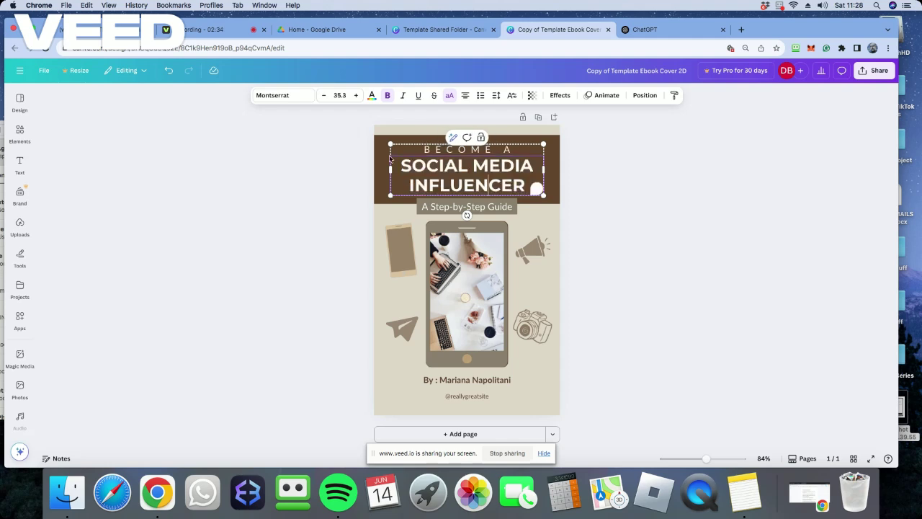
{"action": "key", "text": "super+a"}
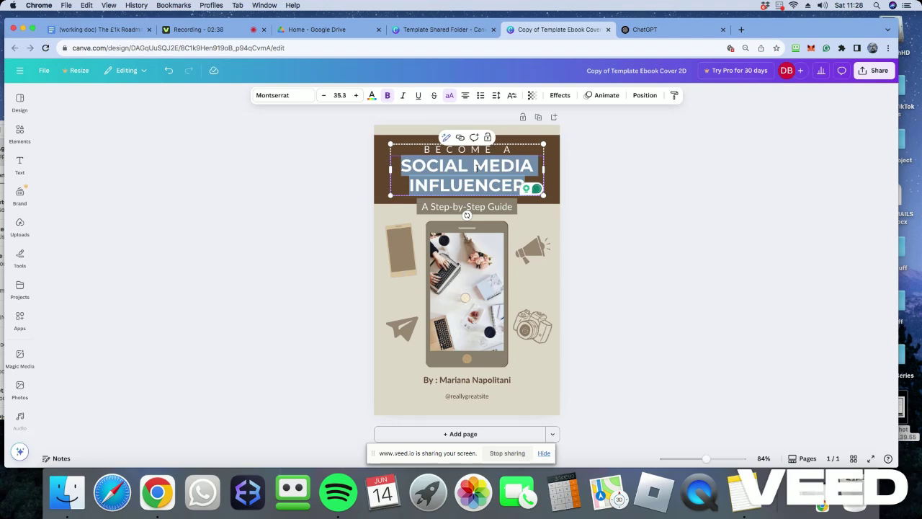
{"action": "type", "text": "DIGIT"}
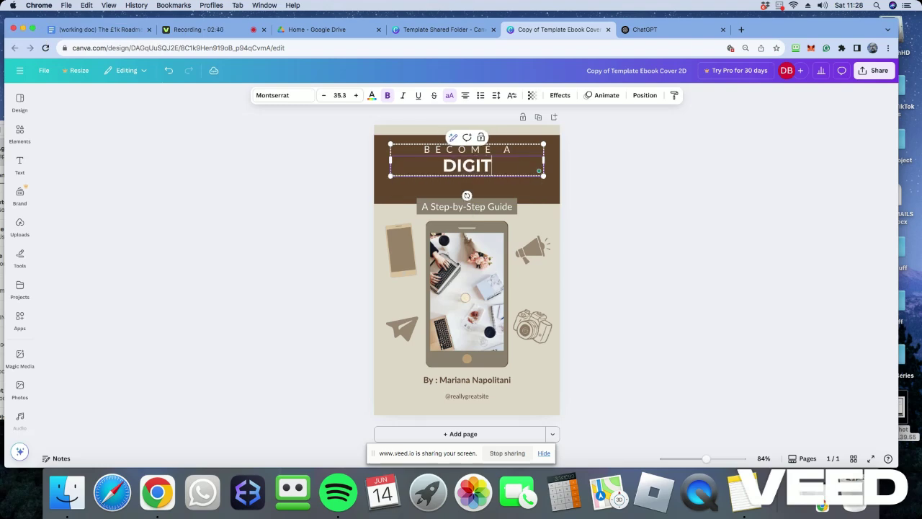
{"action": "type", "text": "AL MAR"}
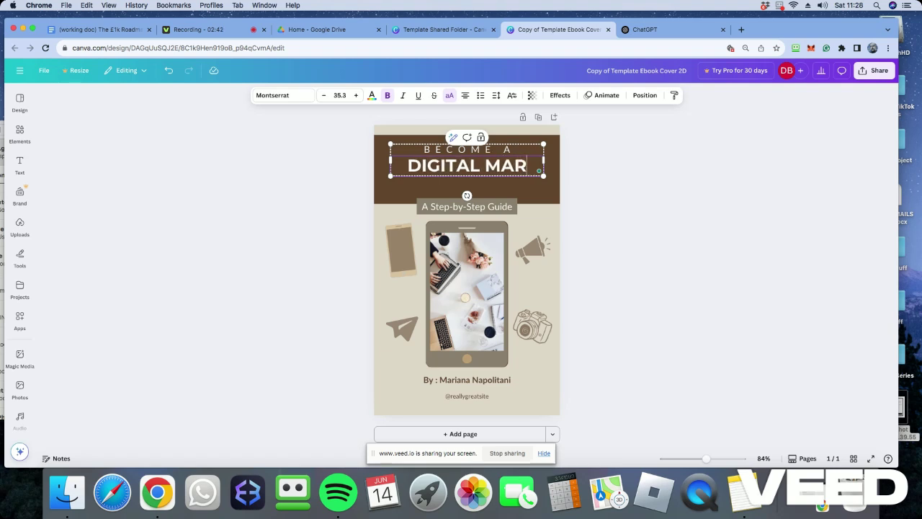
{"action": "type", "text": "KETING "}
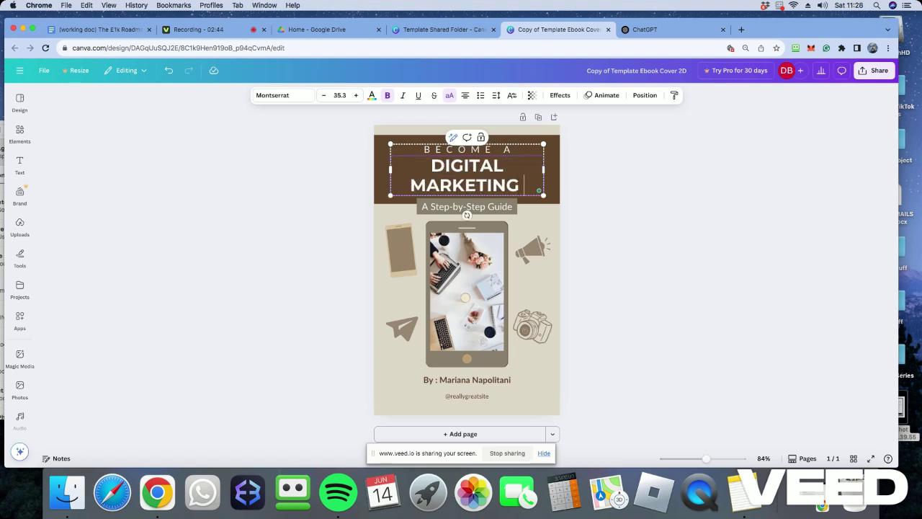
{"action": "type", "text": "BLUEP"}
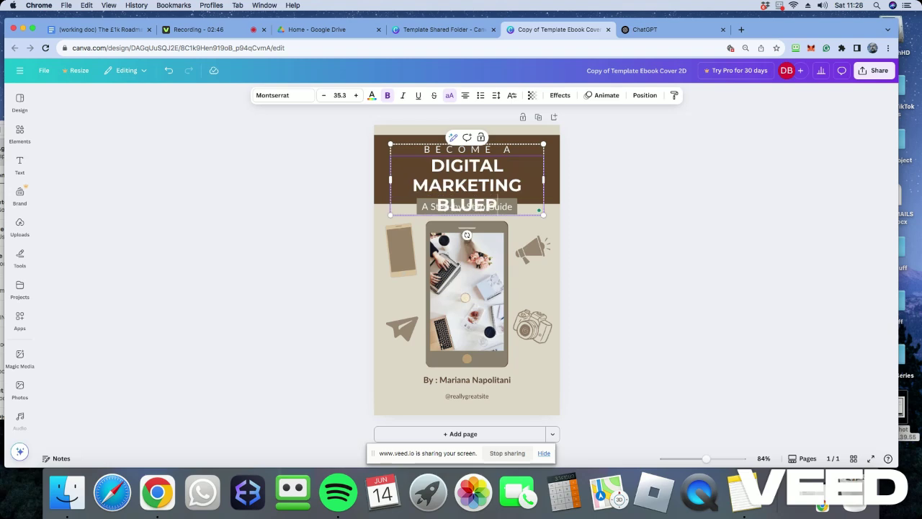
{"action": "type", "text": "RINT"}
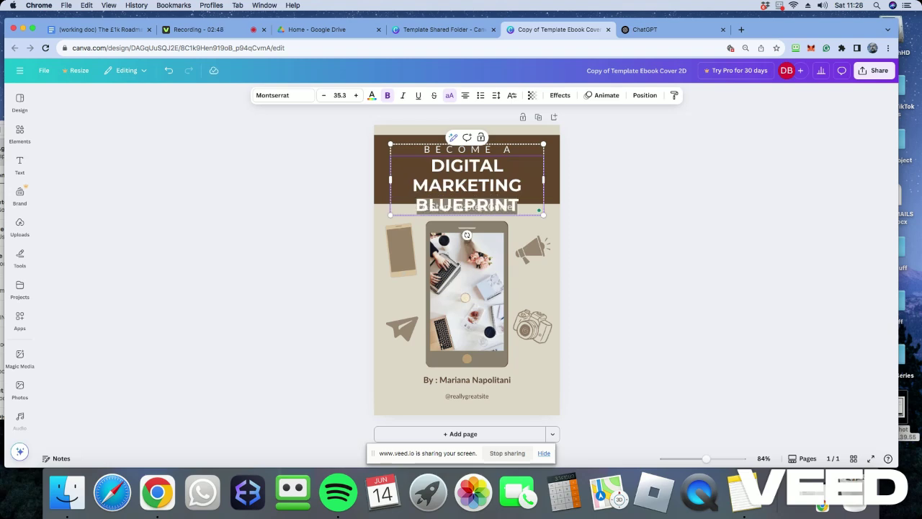
Reduce the title's font size to 28.3 so that it fits on two lines in the brown banner.
{"action": "left_click", "coordinate": [323, 95]}
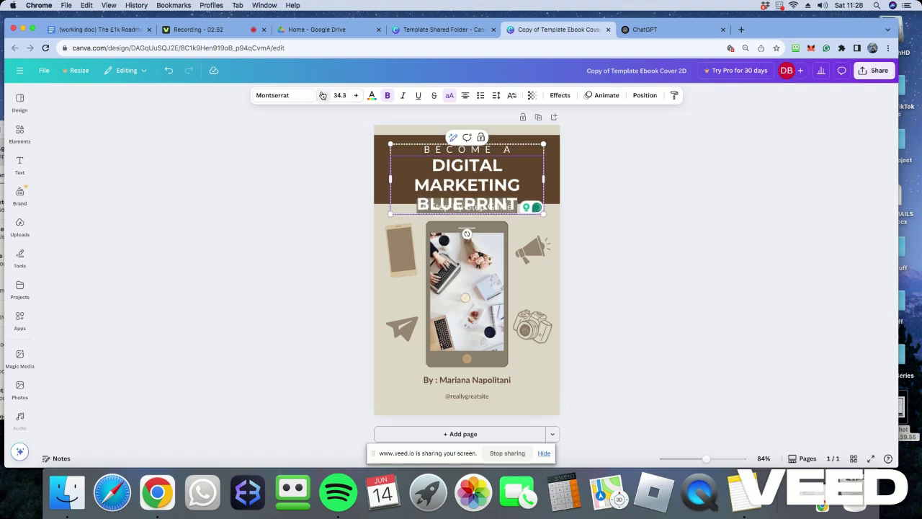
{"action": "left_click", "coordinate": [323, 95]}
{"action": "left_click", "coordinate": [323, 95]}
{"action": "left_click", "coordinate": [323, 96]}
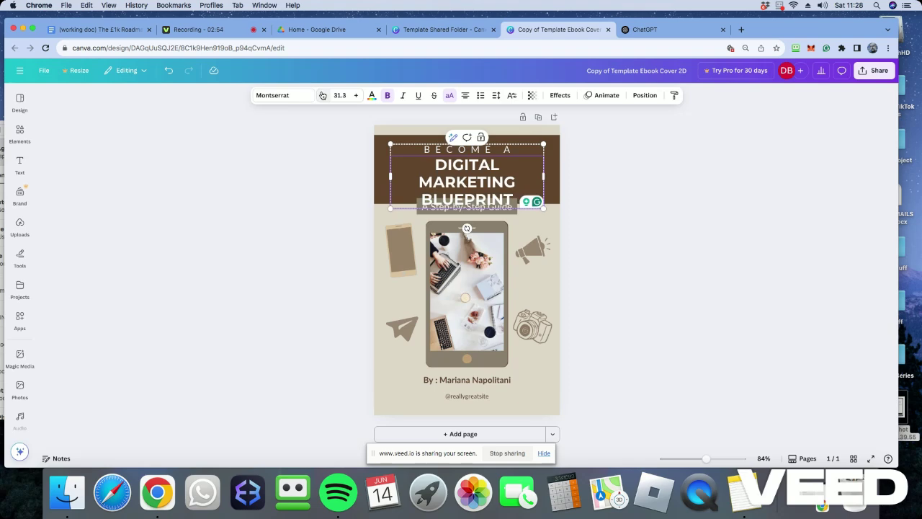
{"action": "left_click", "coordinate": [322, 95]}
{"action": "left_click", "coordinate": [323, 95]}
{"action": "left_click", "coordinate": [322, 95]}
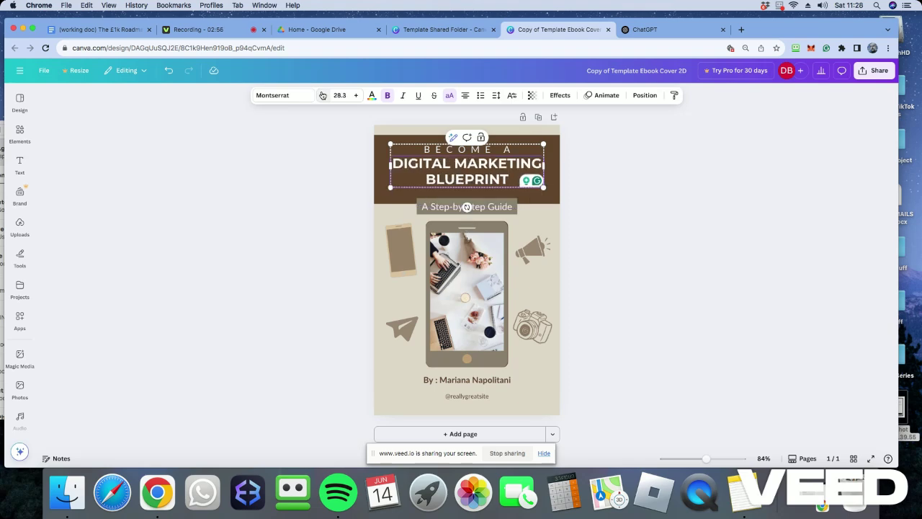
Delete the "BECOME A" line above the title and enlarge the title to font size 30.9 across the banner.
{"action": "left_click", "coordinate": [435, 152]}
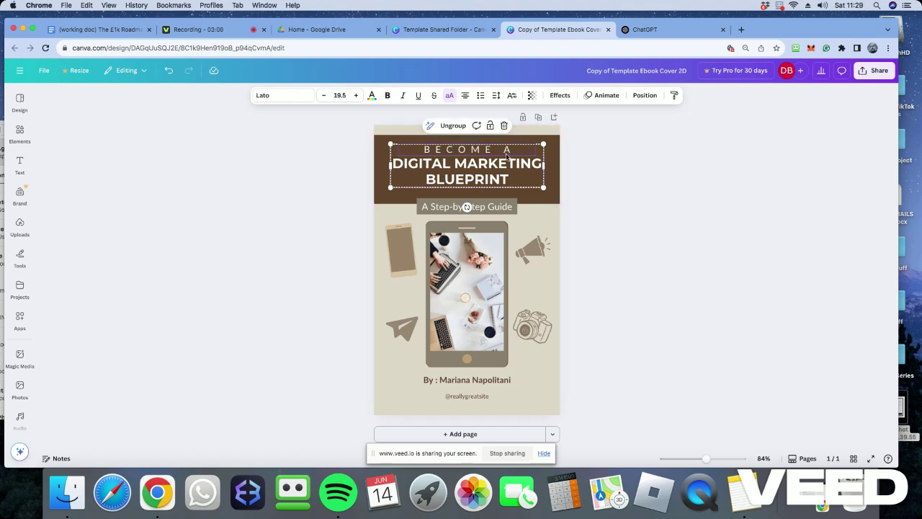
{"action": "left_click", "coordinate": [469, 152]}
{"action": "key", "text": "Delete"}
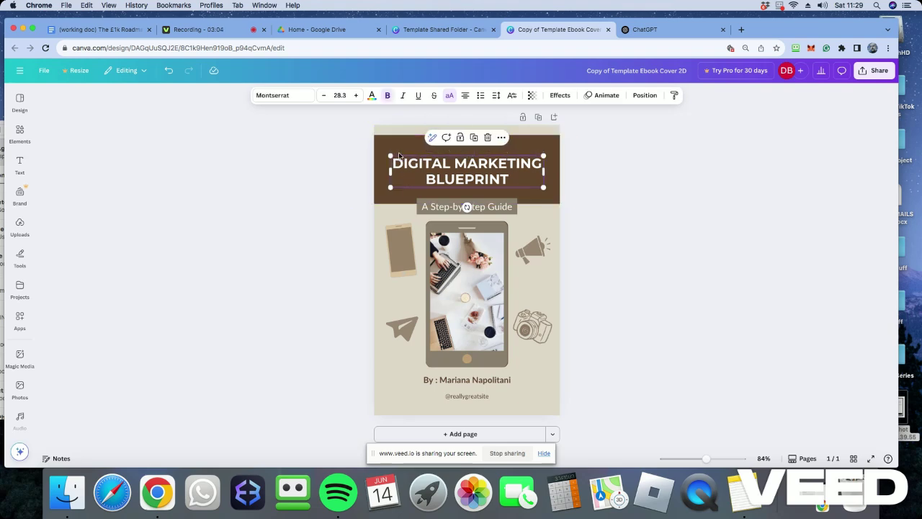
{"action": "mouse_move", "coordinate": [388, 148]}
{"action": "left_mouse_down"}
{"action": "mouse_move", "coordinate": [378, 144]}
{"action": "mouse_move", "coordinate": [382, 153]}
{"action": "left_mouse_up"}
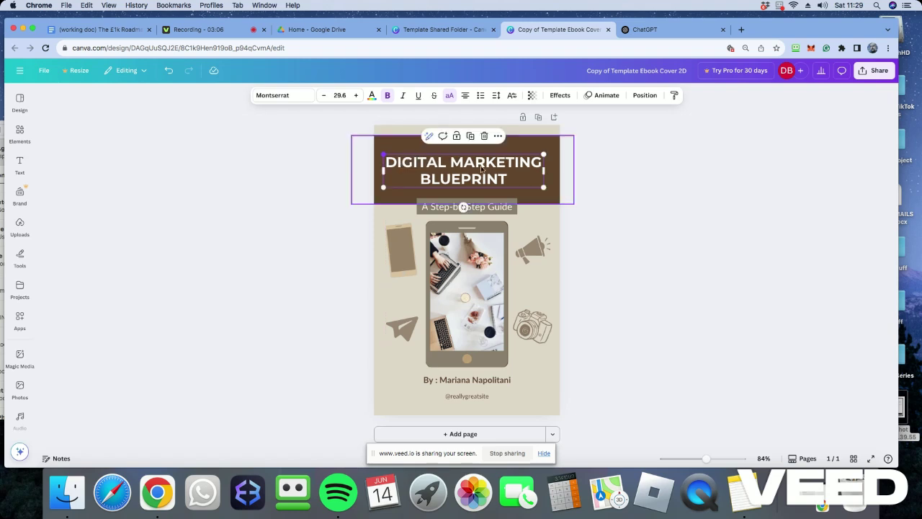
{"action": "left_click_drag", "start_coordinate": [544, 155], "coordinate": [551, 149]}
Change the font of the whole "DIGITAL MARKETING BLUEPRINT" title to RoxboroughCF.
{"action": "left_click", "coordinate": [456, 178]}
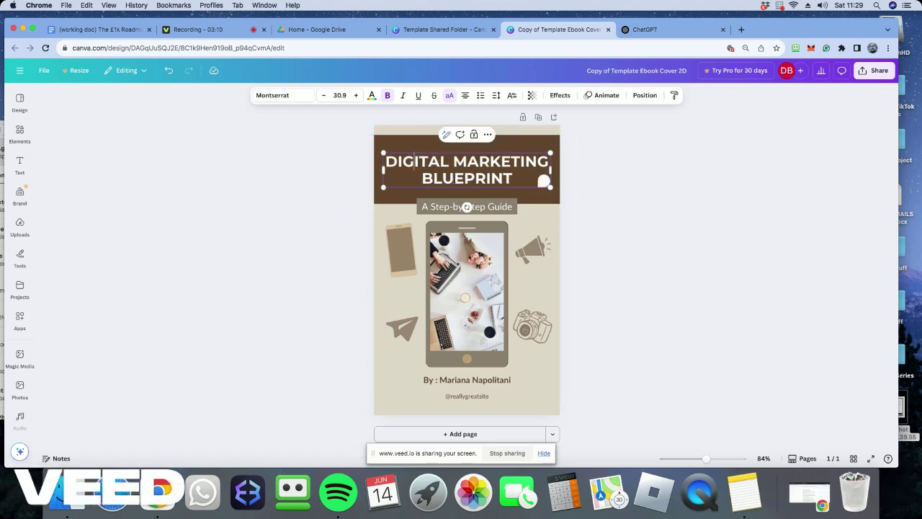
{"action": "left_click_drag", "start_coordinate": [512, 178], "coordinate": [387, 161]}
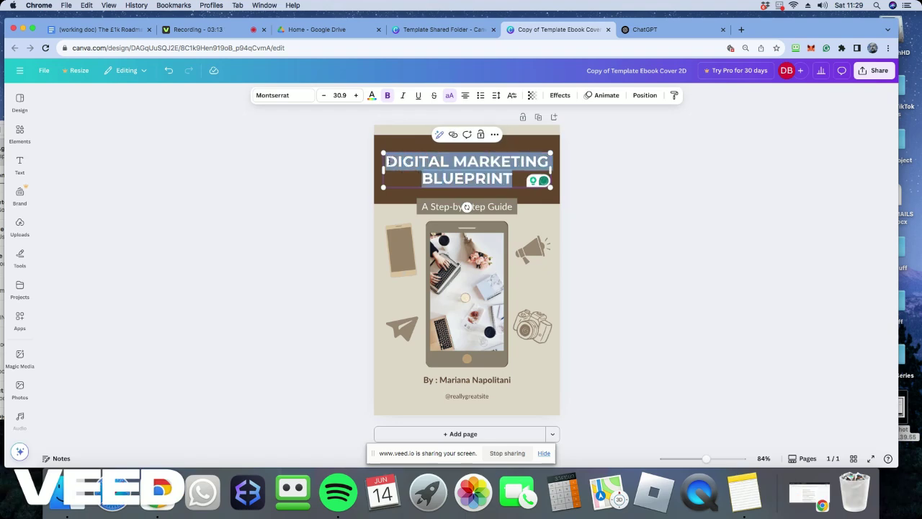
{"action": "left_click", "coordinate": [274, 96]}
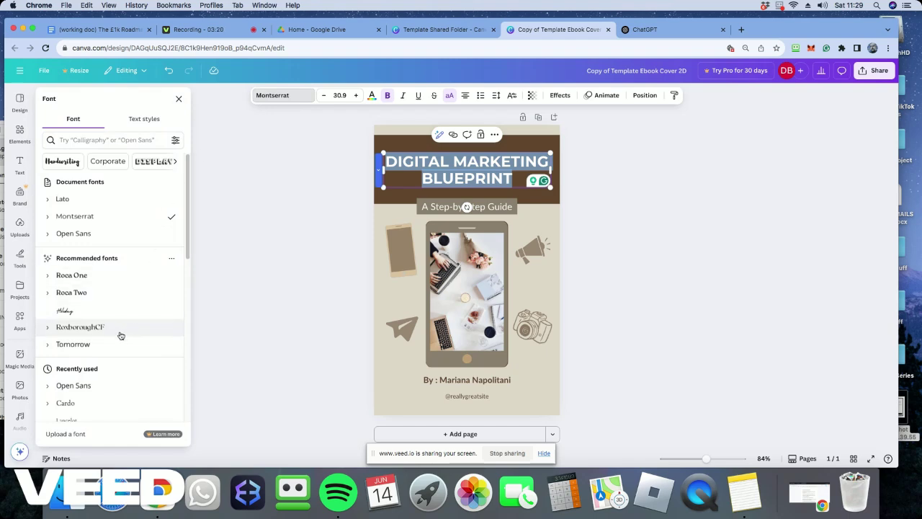
{"action": "left_click", "coordinate": [75, 330]}
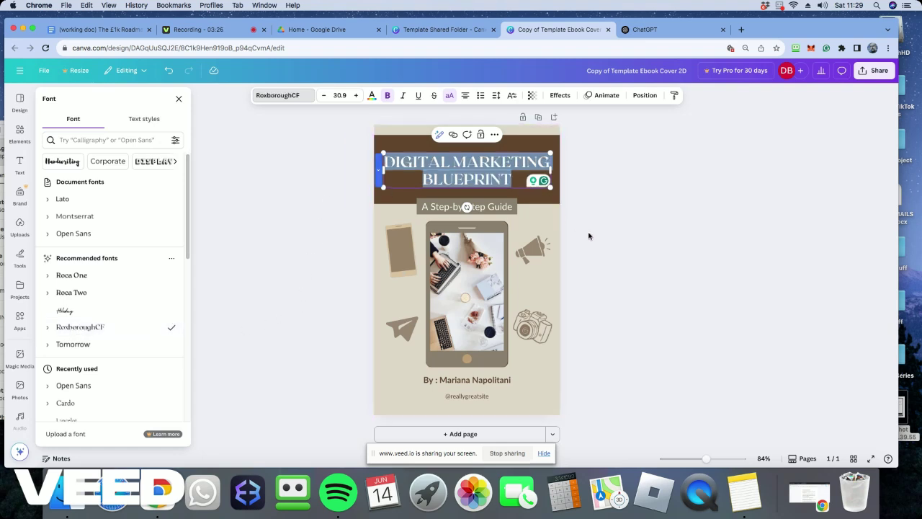
Set the title's text color to the default solid red and deselect it.
{"action": "left_click", "coordinate": [372, 97]}
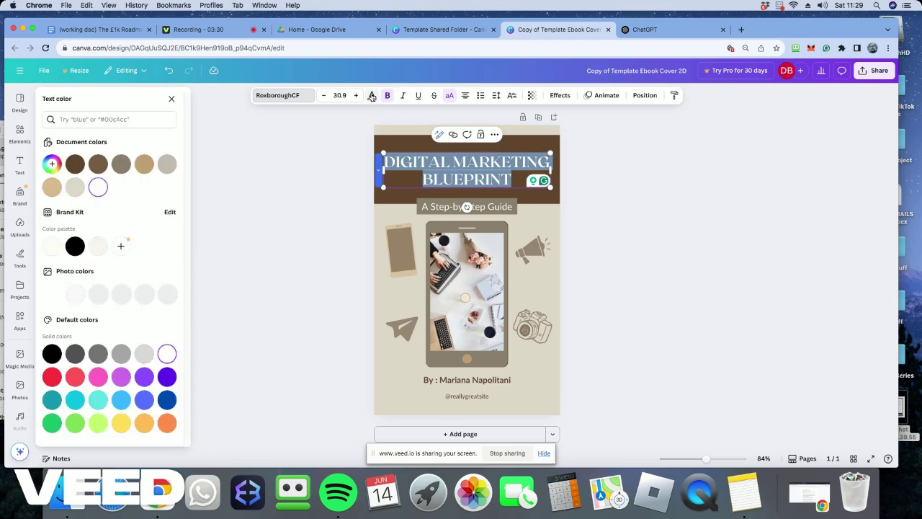
{"action": "left_click", "coordinate": [52, 375]}
{"action": "left_click", "coordinate": [306, 159]}
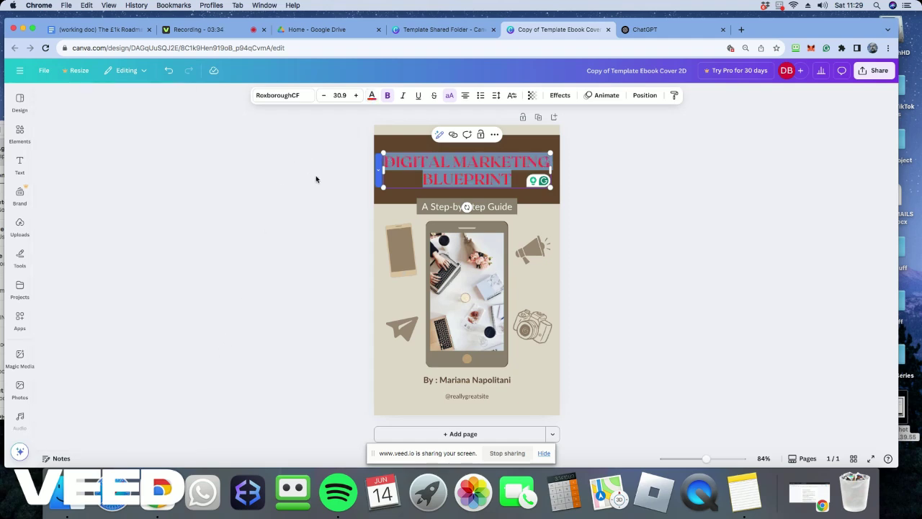
{"action": "left_click", "coordinate": [324, 191]}
{"action": "left_click", "coordinate": [468, 281]}
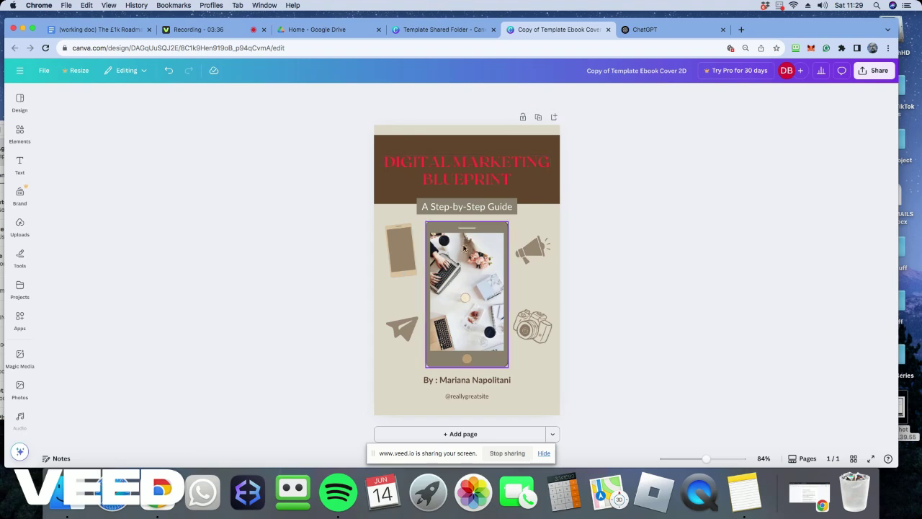
{"action": "left_click", "coordinate": [534, 254]}
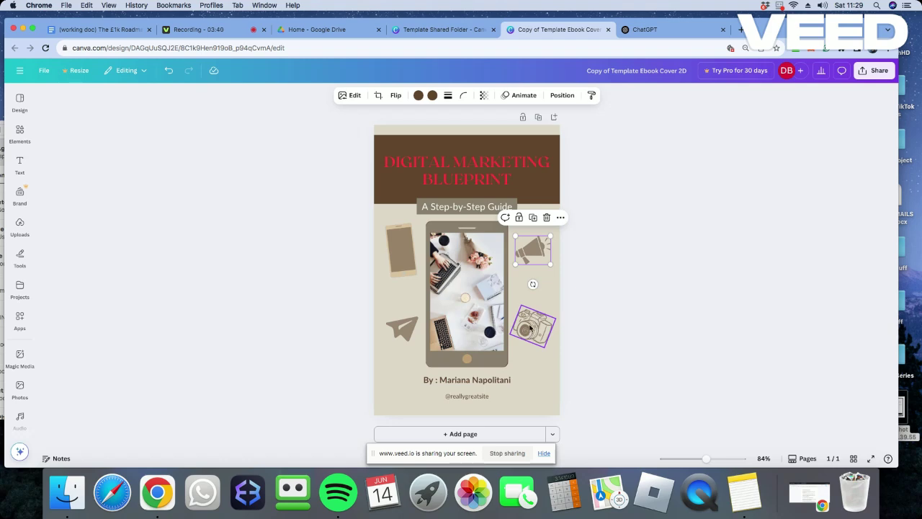
{"action": "left_click", "coordinate": [530, 328]}
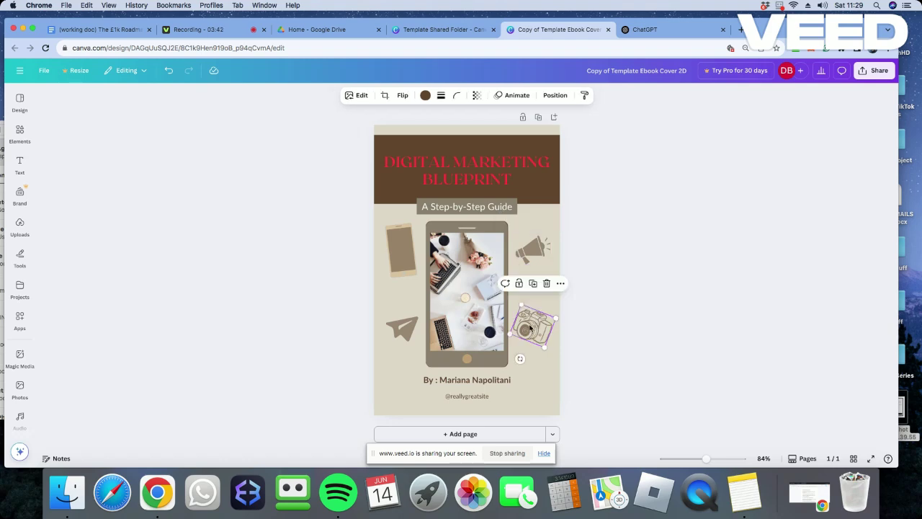
Search the design elements library for "laptop".
{"action": "left_click", "coordinate": [19, 133]}
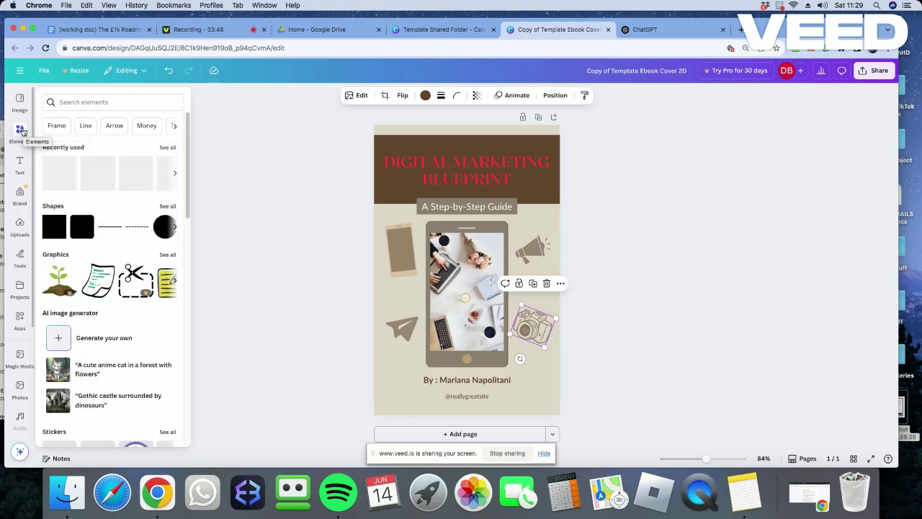
{"action": "left_click", "coordinate": [92, 102]}
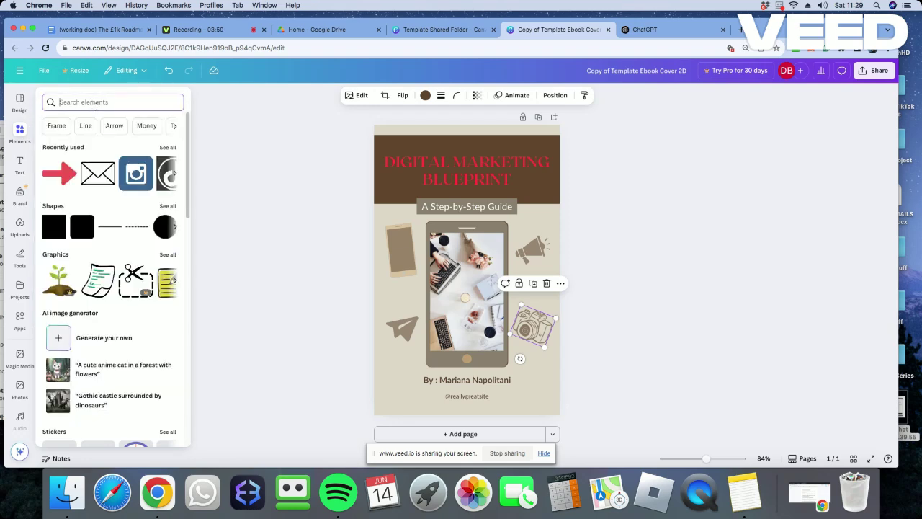
{"action": "type", "text": "l"}
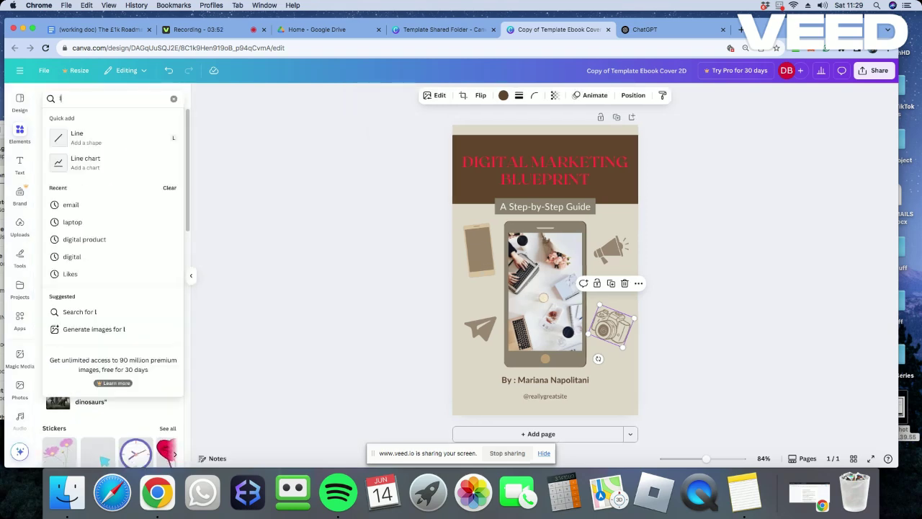
{"action": "type", "text": "aptop"}
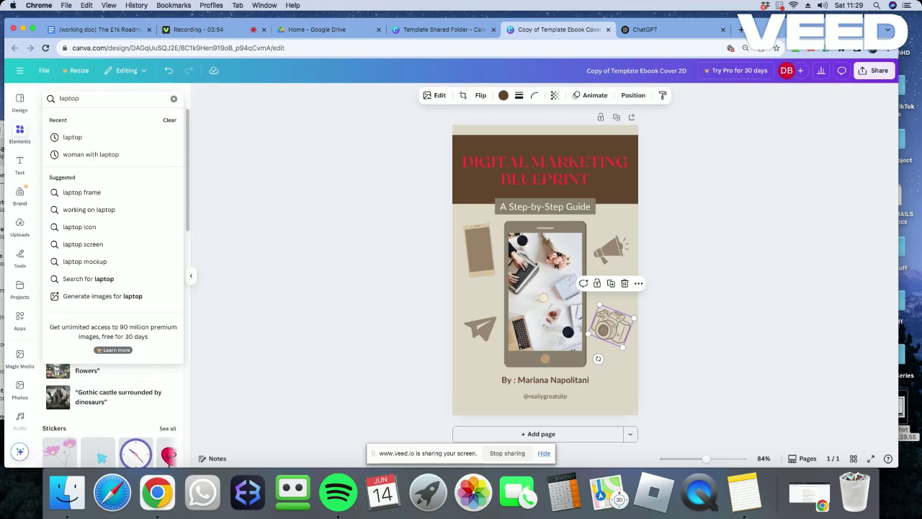
{"action": "key", "text": "Return"}
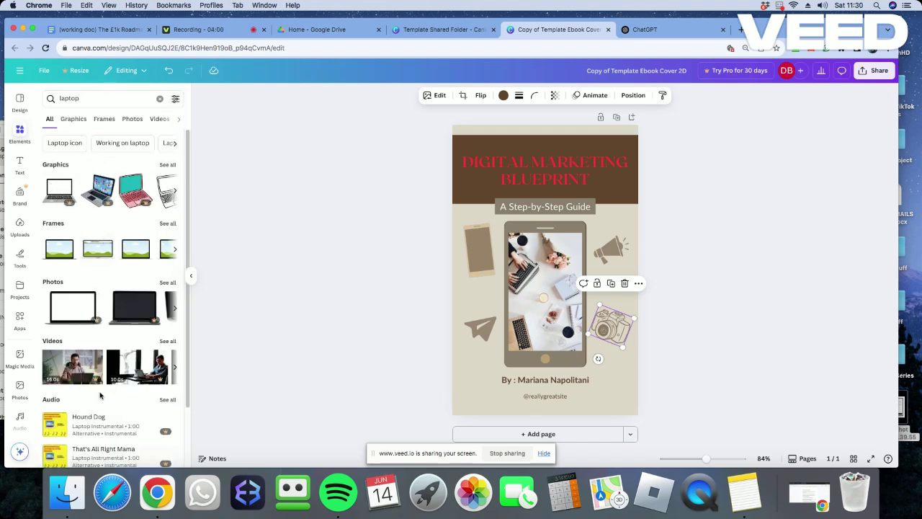
Browse the full set of laptop graphics and add the beige laptop illustration to the cover.
{"action": "scroll", "coordinate": [100, 395], "scroll_direction": "down", "scroll_amount": 2}
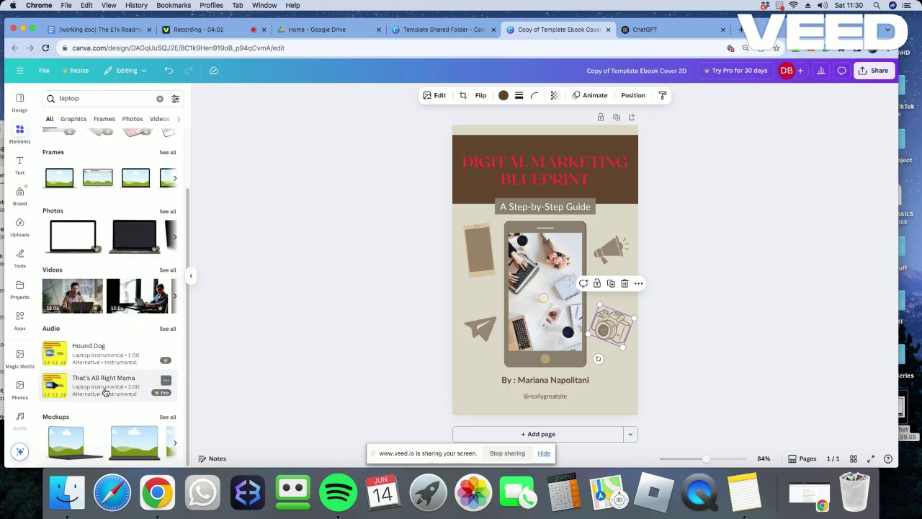
{"action": "scroll", "coordinate": [146, 238], "scroll_direction": "up", "scroll_amount": 2}
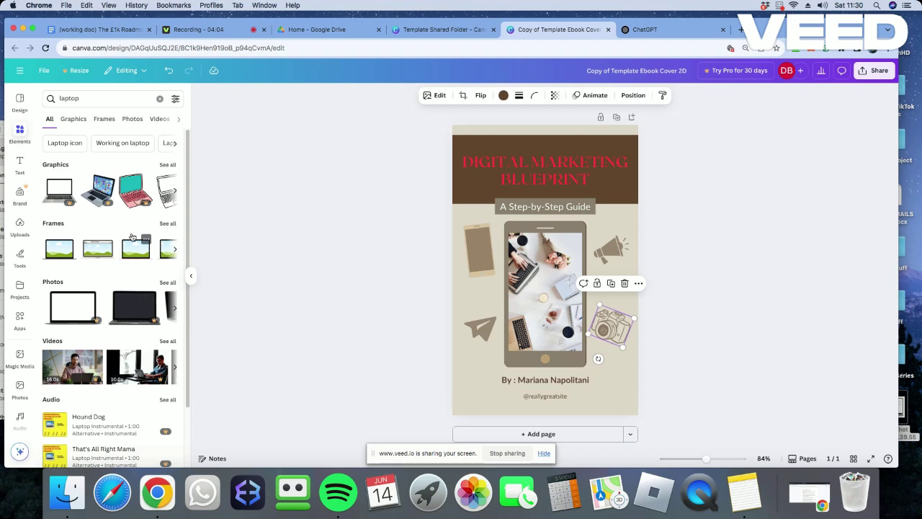
{"action": "left_click", "coordinate": [168, 165]}
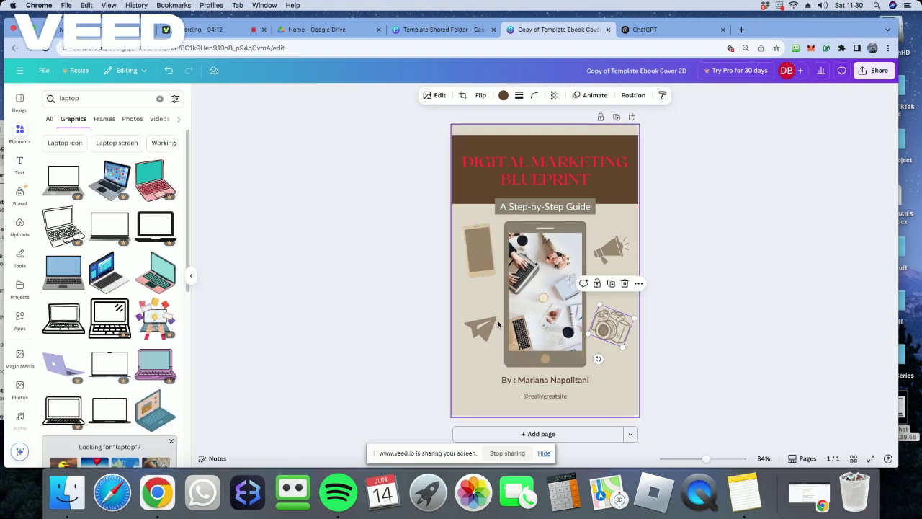
{"action": "scroll", "coordinate": [123, 287], "scroll_direction": "down", "scroll_amount": 5}
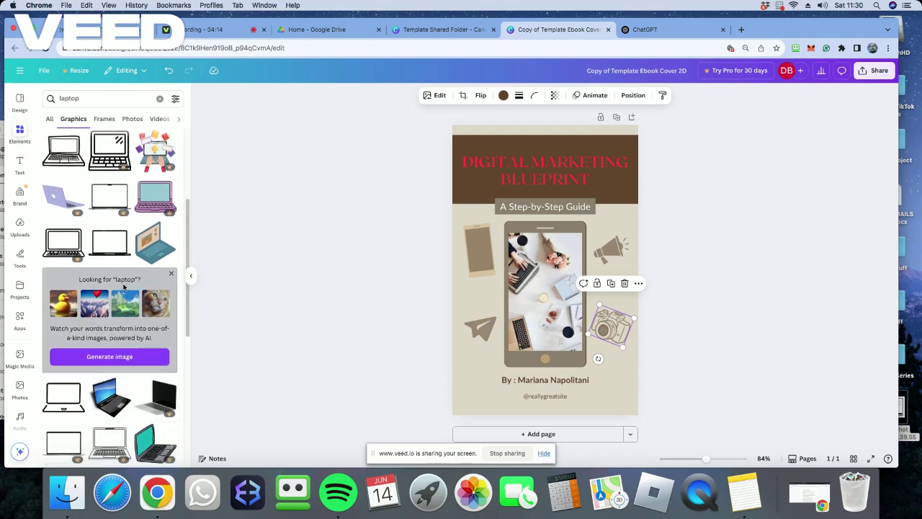
{"action": "scroll", "coordinate": [123, 286], "scroll_direction": "down", "scroll_amount": 5}
{"action": "scroll", "coordinate": [146, 286], "scroll_direction": "down", "scroll_amount": 5}
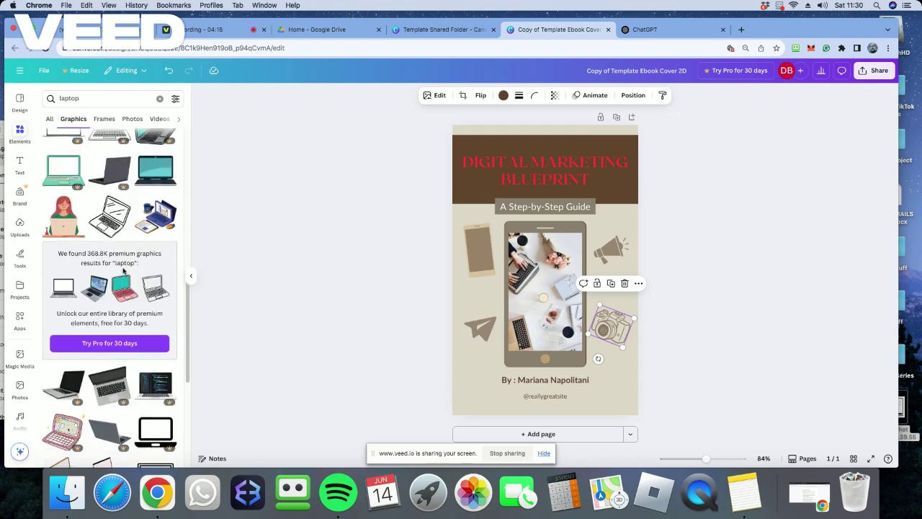
{"action": "scroll", "coordinate": [123, 270], "scroll_direction": "down", "scroll_amount": 6}
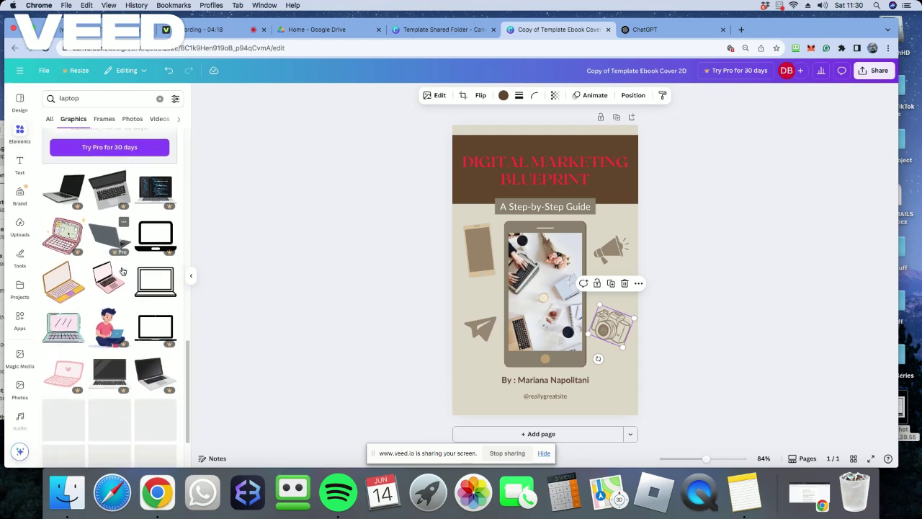
{"action": "scroll", "coordinate": [123, 271], "scroll_direction": "down", "scroll_amount": 8}
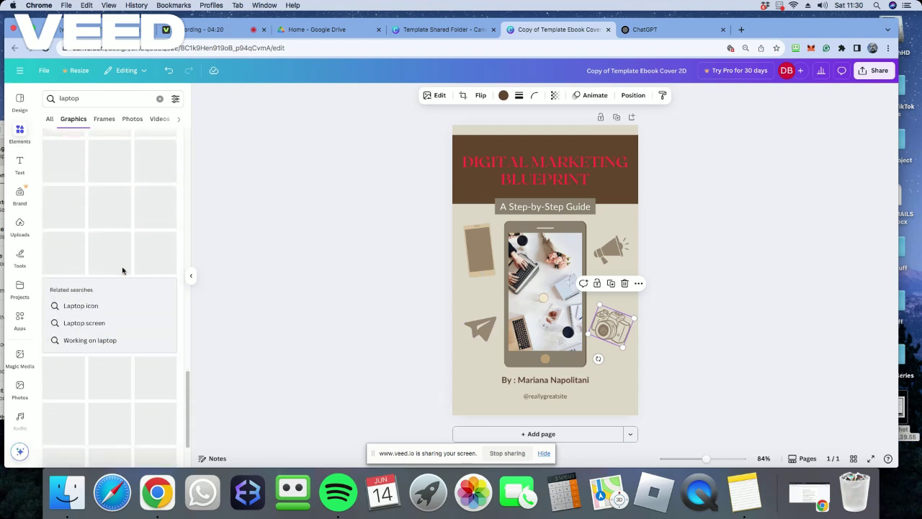
{"action": "scroll", "coordinate": [122, 271], "scroll_direction": "down", "scroll_amount": 6}
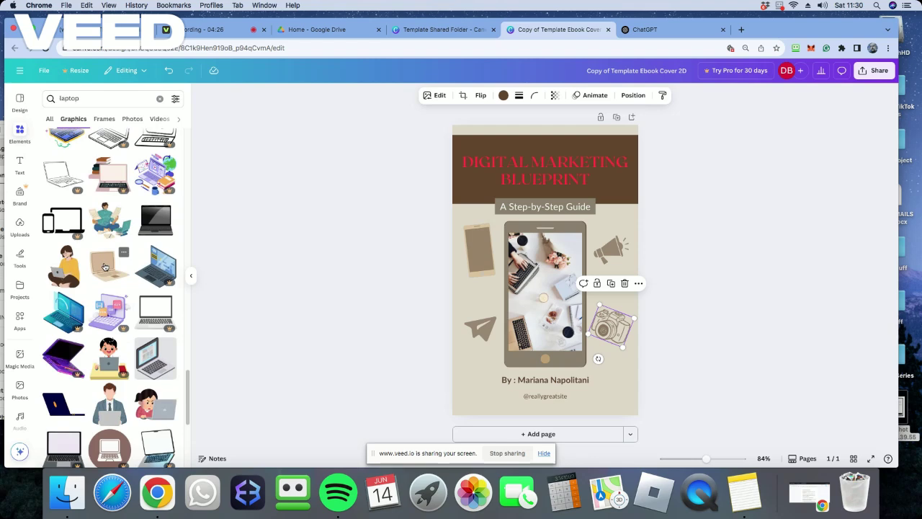
{"action": "left_click", "coordinate": [104, 267]}
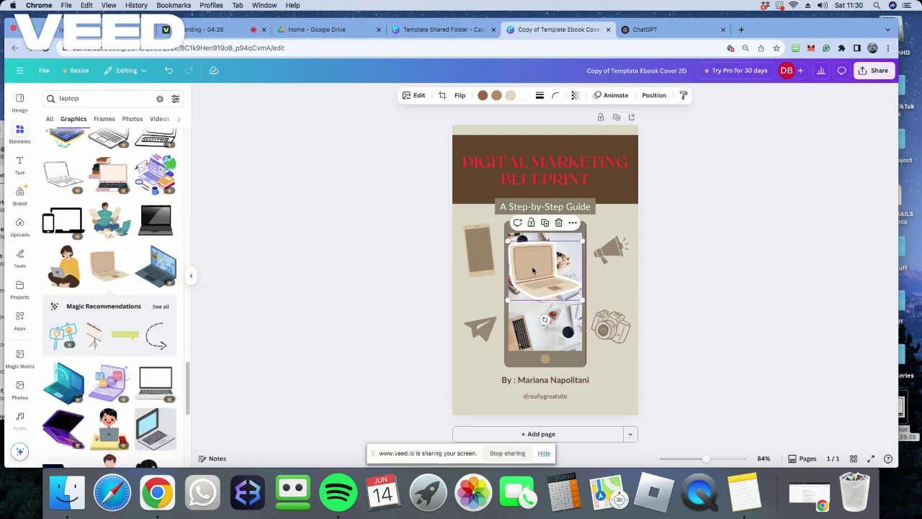
Delete the camera graphic and put the beige laptop in its place, shrunk to fit beside the phone and tilted slightly clockwise.
{"action": "left_click", "coordinate": [612, 331]}
{"action": "left_click", "coordinate": [590, 302]}
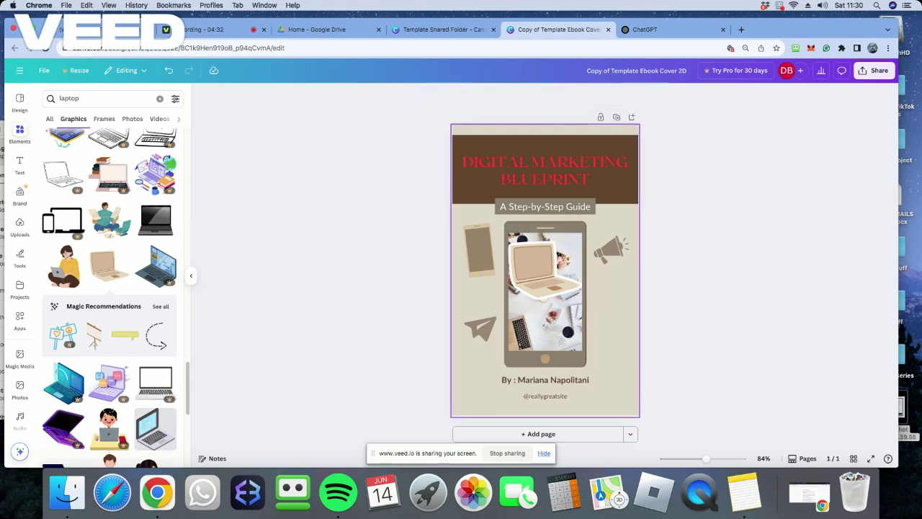
{"action": "left_click_drag", "start_coordinate": [525, 262], "coordinate": [610, 324]}
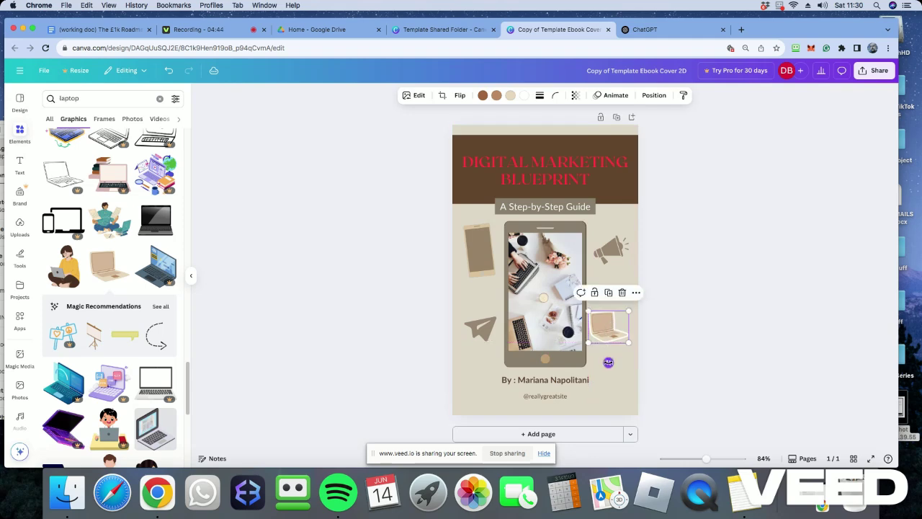
{"action": "left_click_drag", "start_coordinate": [608, 362], "coordinate": [597, 362]}
{"action": "left_click", "coordinate": [676, 329]}
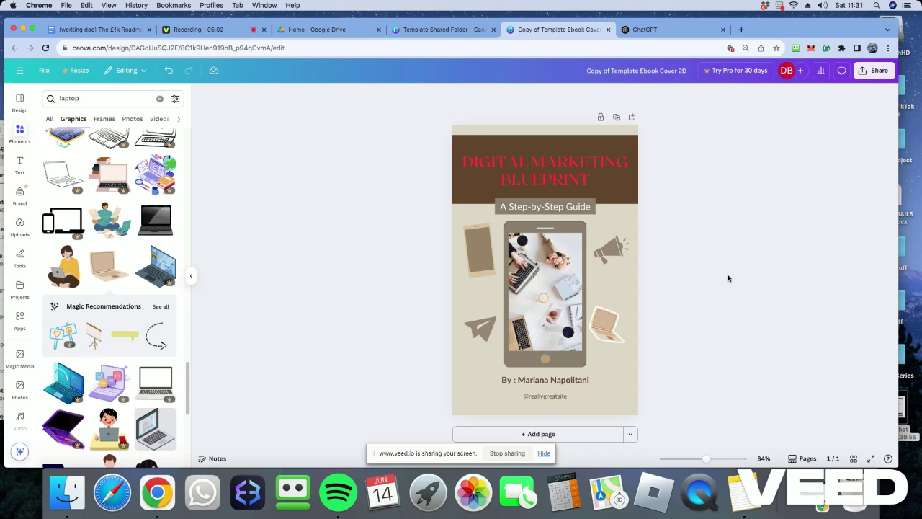
Try to download the cover design with the file type set to PNG.
{"action": "left_click", "coordinate": [874, 72]}
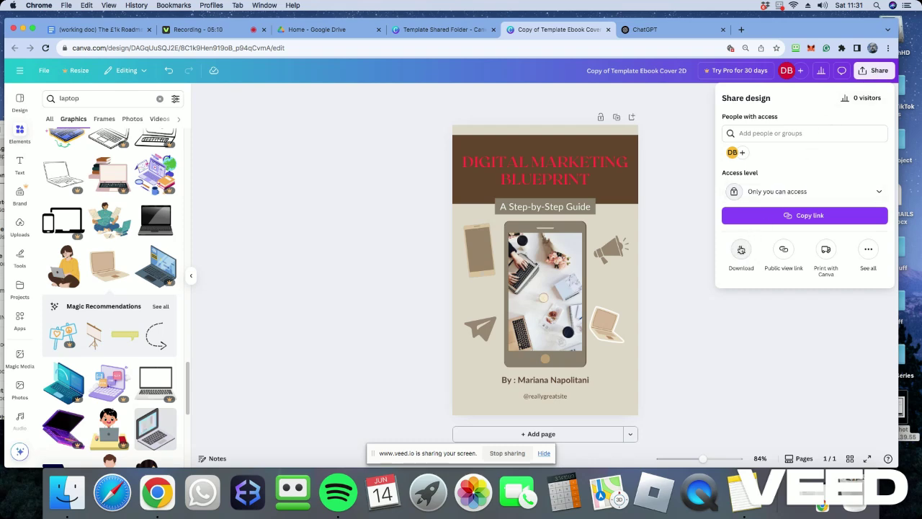
{"action": "left_click", "coordinate": [742, 250]}
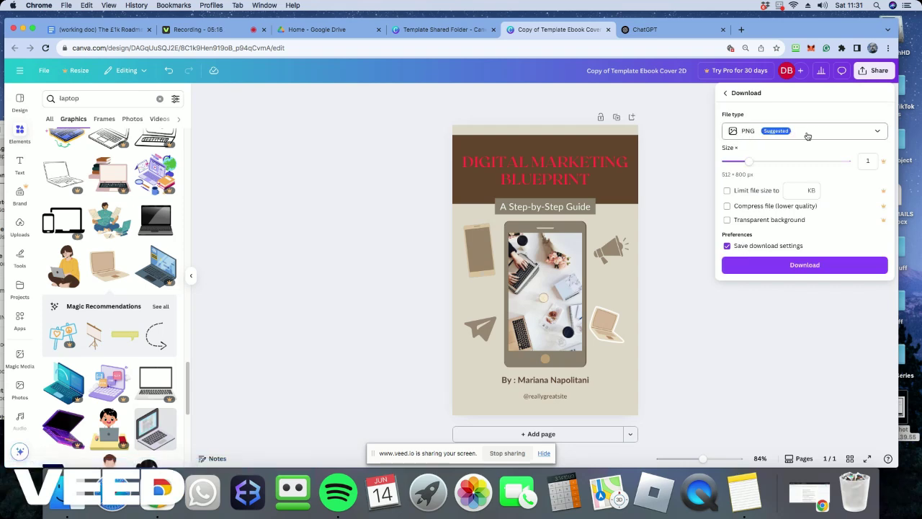
{"action": "left_click", "coordinate": [879, 130]}
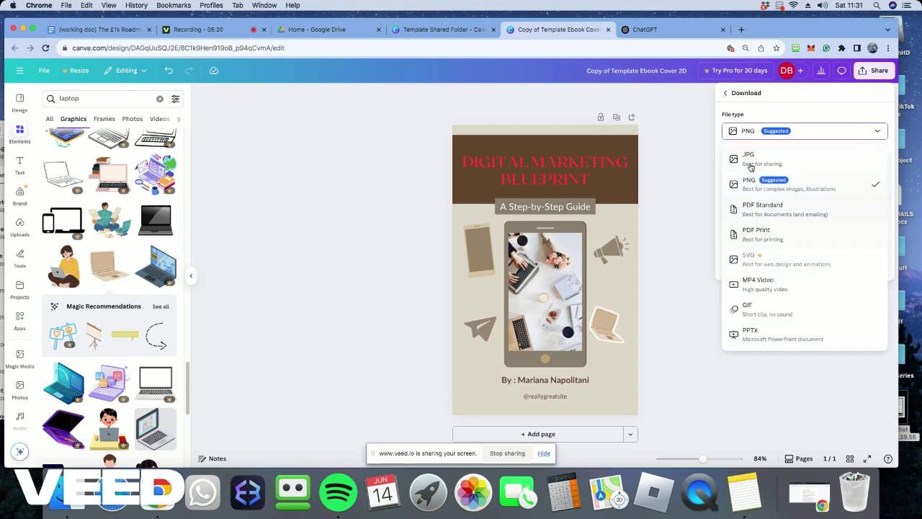
{"action": "left_click", "coordinate": [753, 186]}
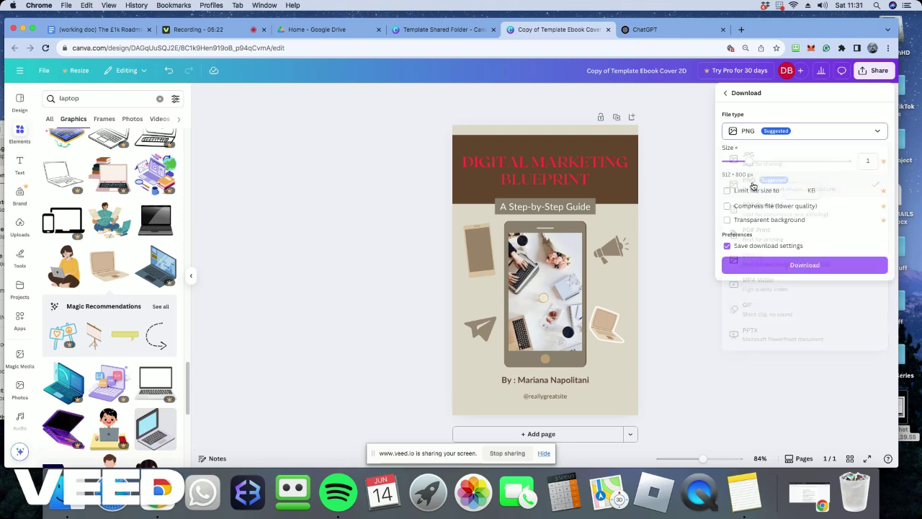
{"action": "left_click", "coordinate": [799, 265]}
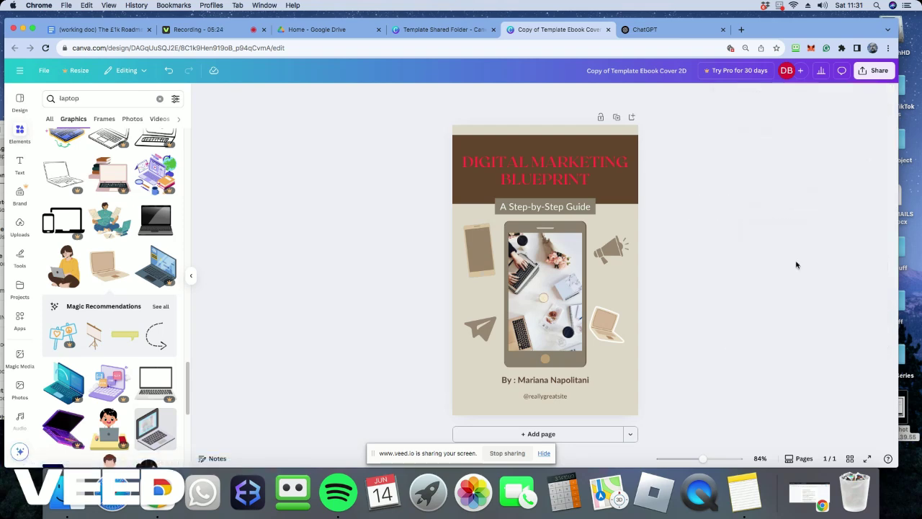
Download the finished cover as a PNG file at size 1 (512 × 800 px).
{"action": "left_click", "coordinate": [874, 75]}
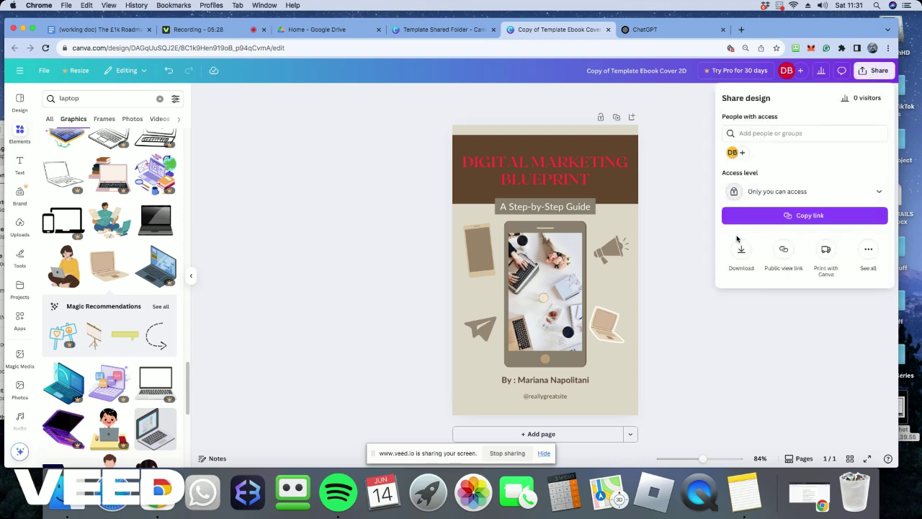
{"action": "left_click", "coordinate": [740, 250]}
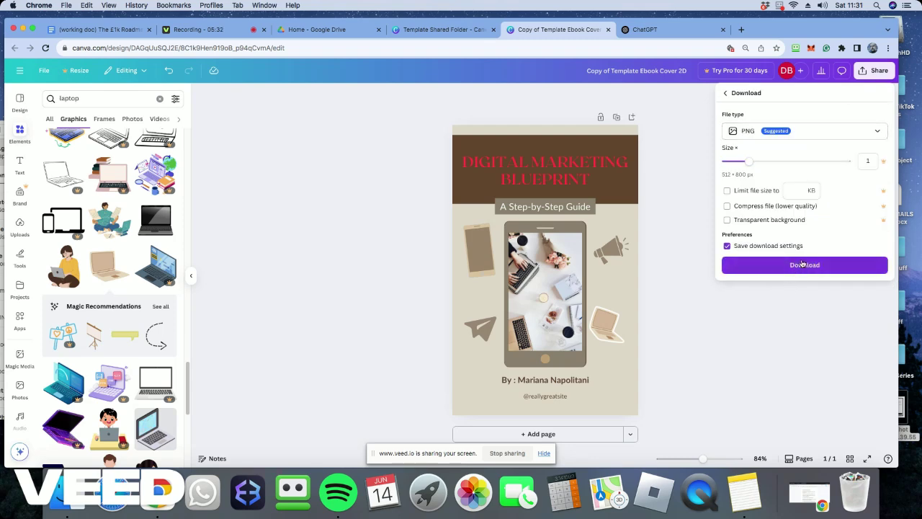
{"action": "left_click", "coordinate": [801, 263]}
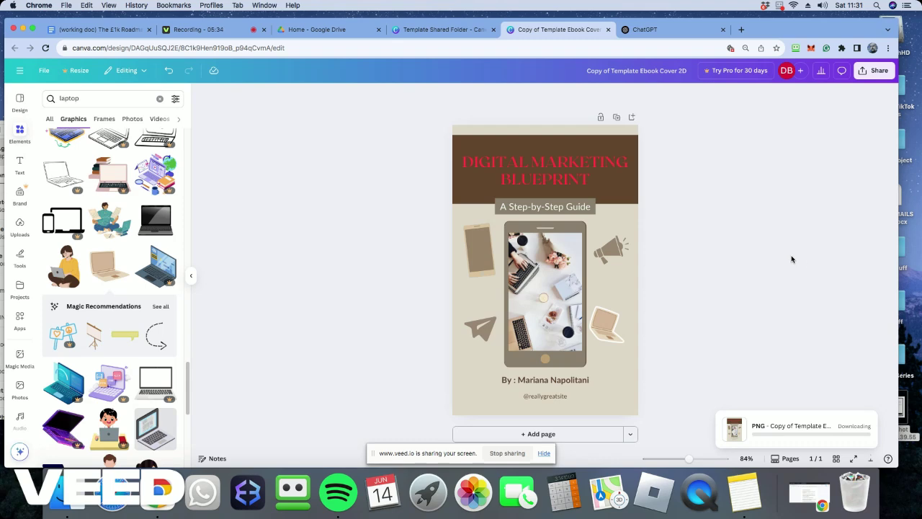